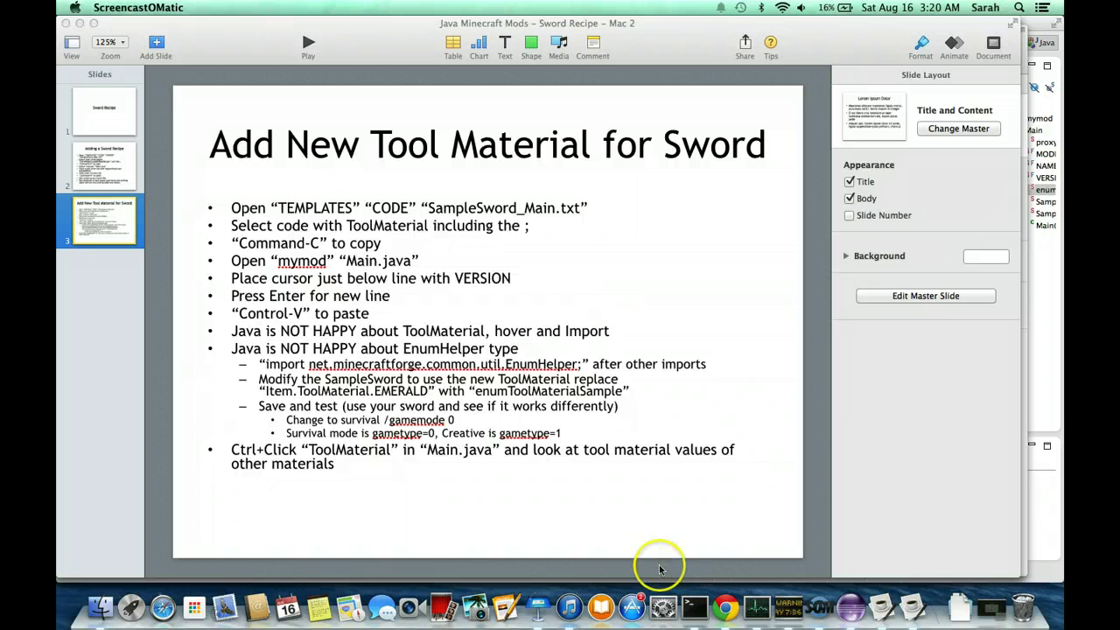
# In Finder, open the forge project folder at Macintosh HD > Users > Shared > MinecraftMods
pyautogui.click(99, 602)
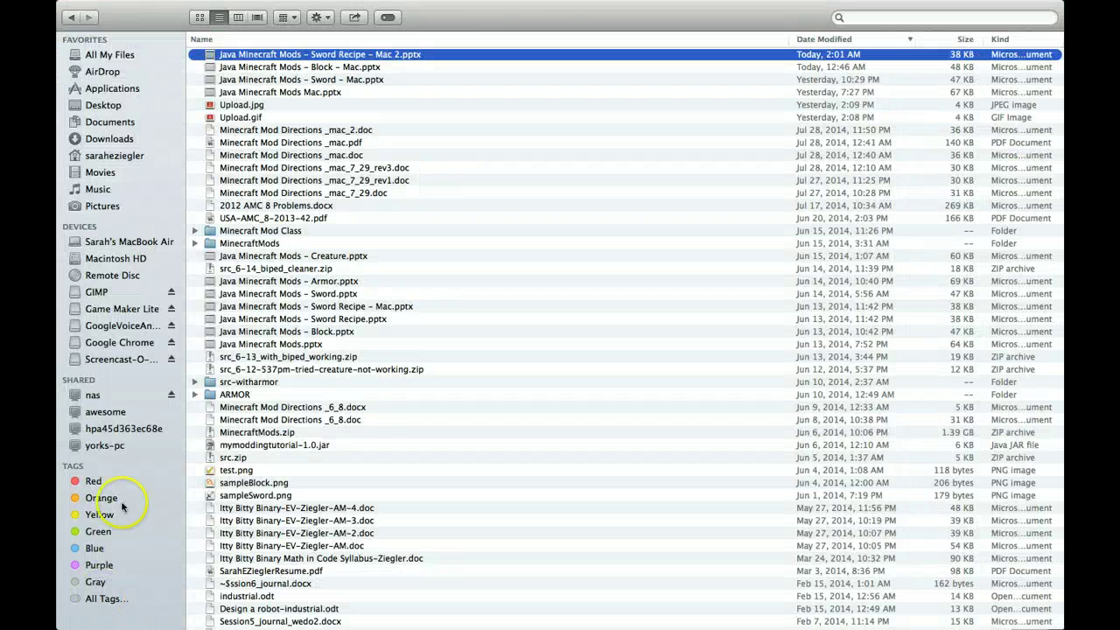
pyautogui.click(124, 260)
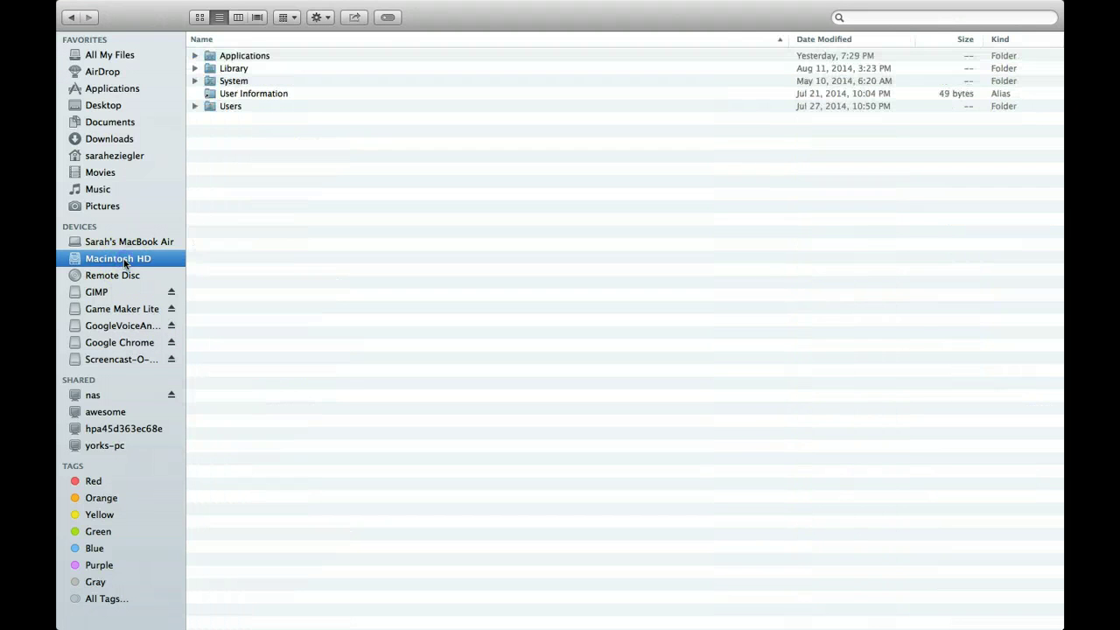
pyautogui.doubleClick(232, 106)
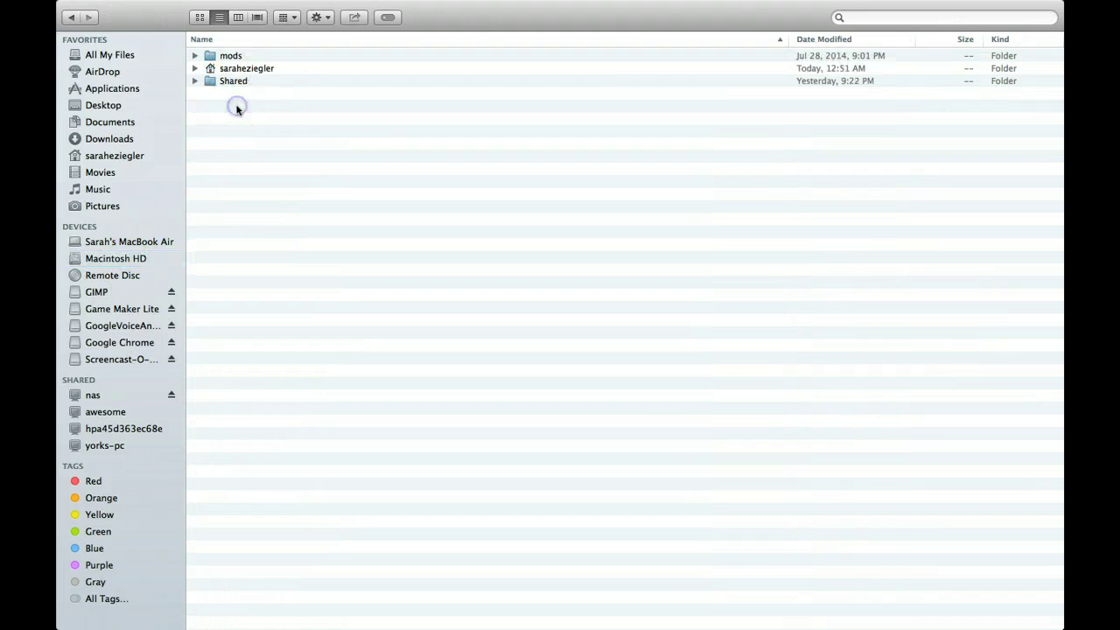
pyautogui.doubleClick(241, 80)
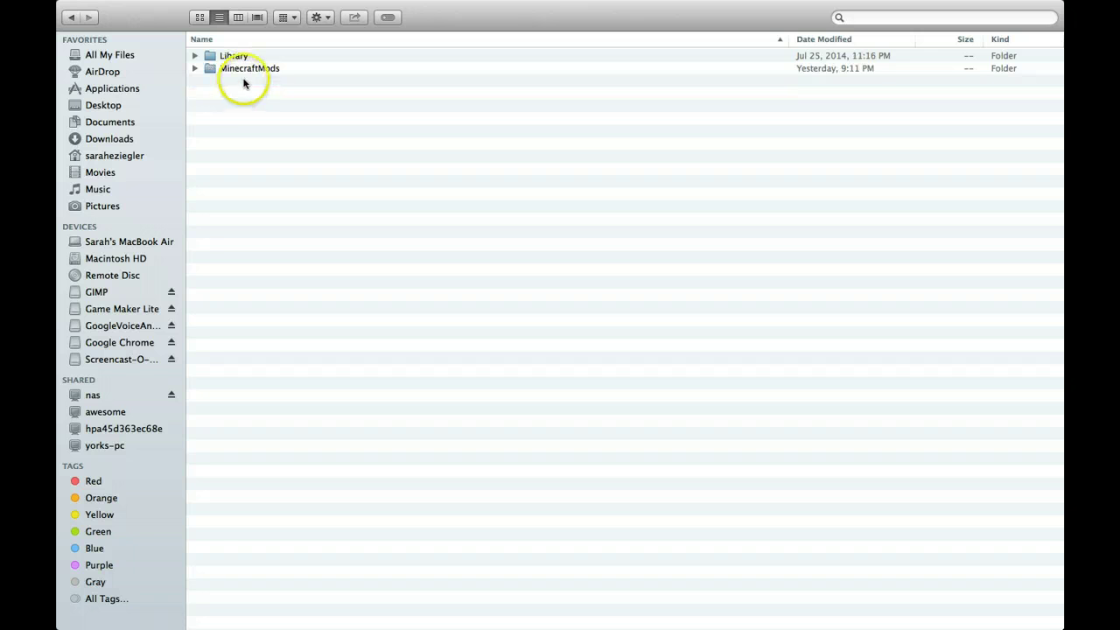
pyautogui.doubleClick(251, 72)
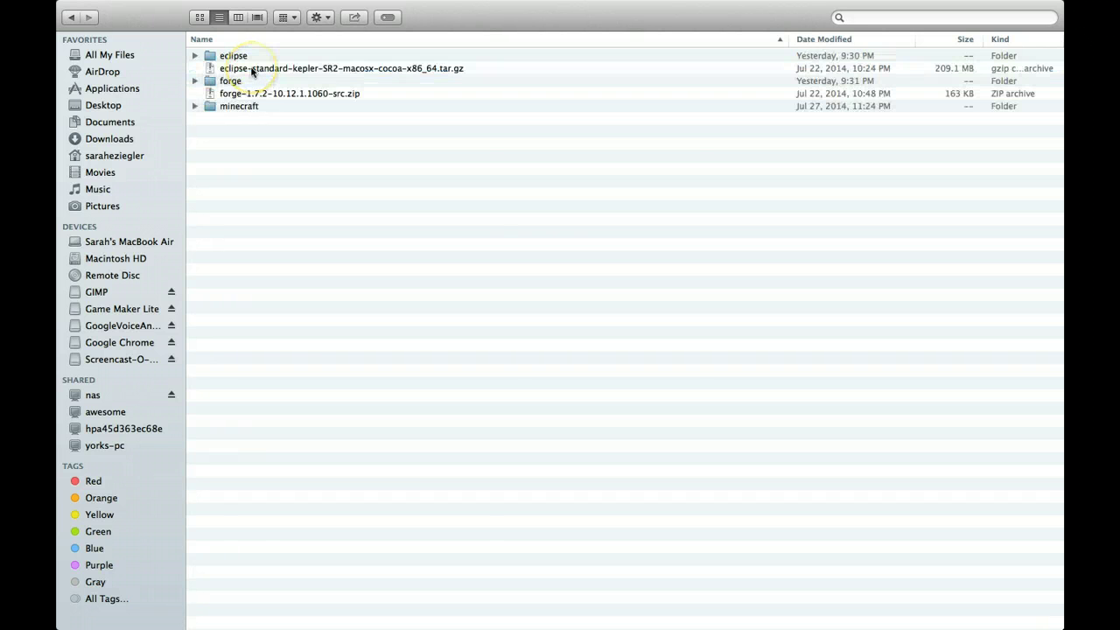
pyautogui.doubleClick(247, 81)
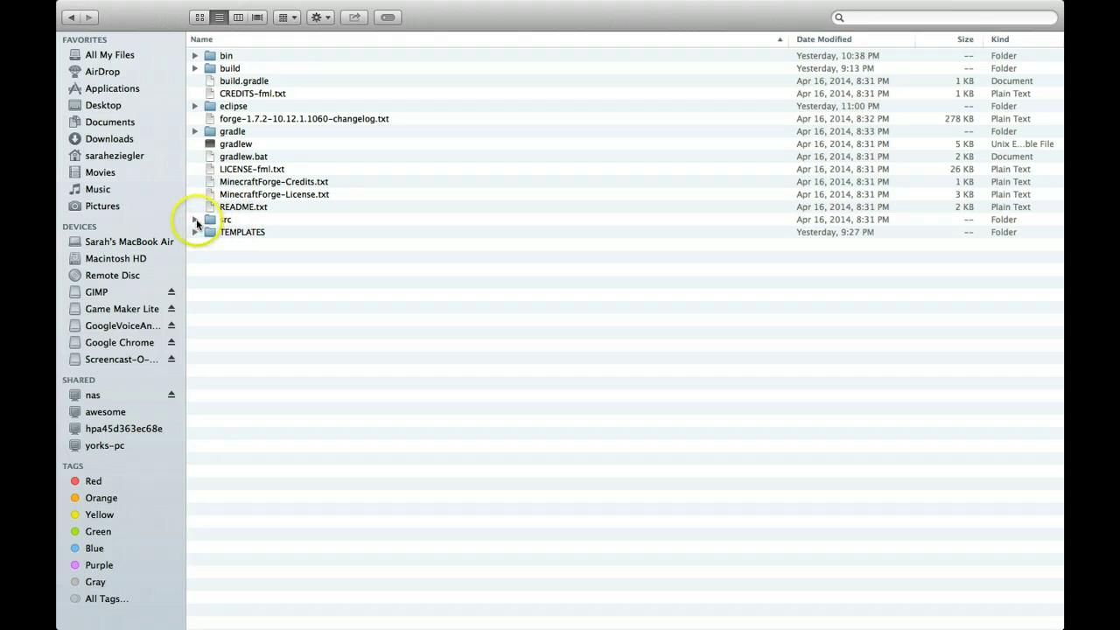
# Look into src > main > java, then return to the main folder
pyautogui.doubleClick(224, 220)
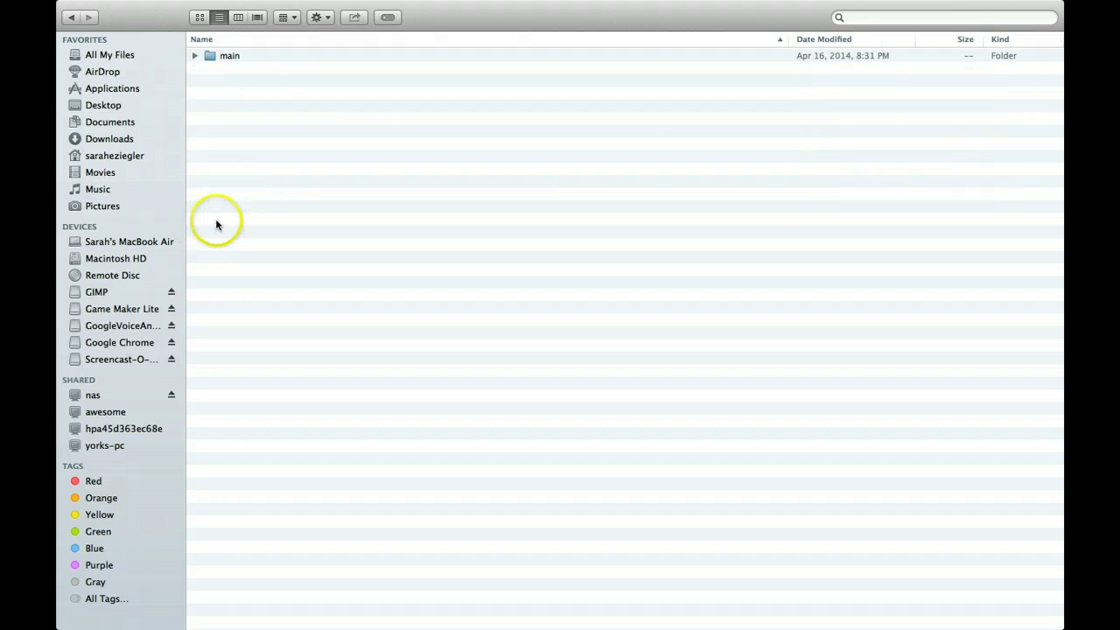
pyautogui.doubleClick(225, 55)
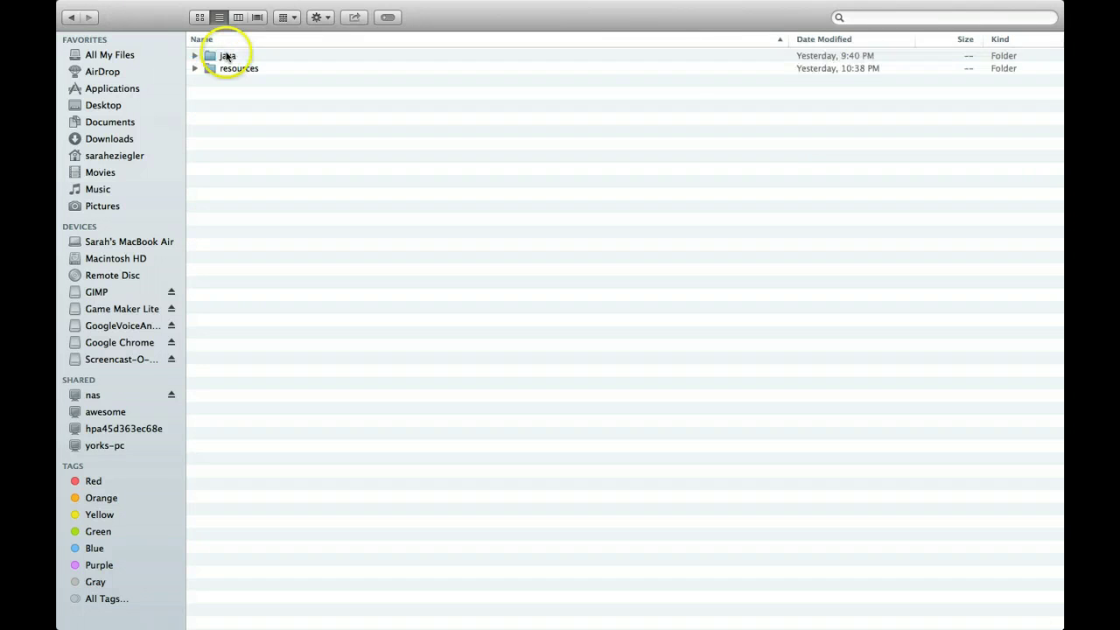
pyautogui.doubleClick(226, 55)
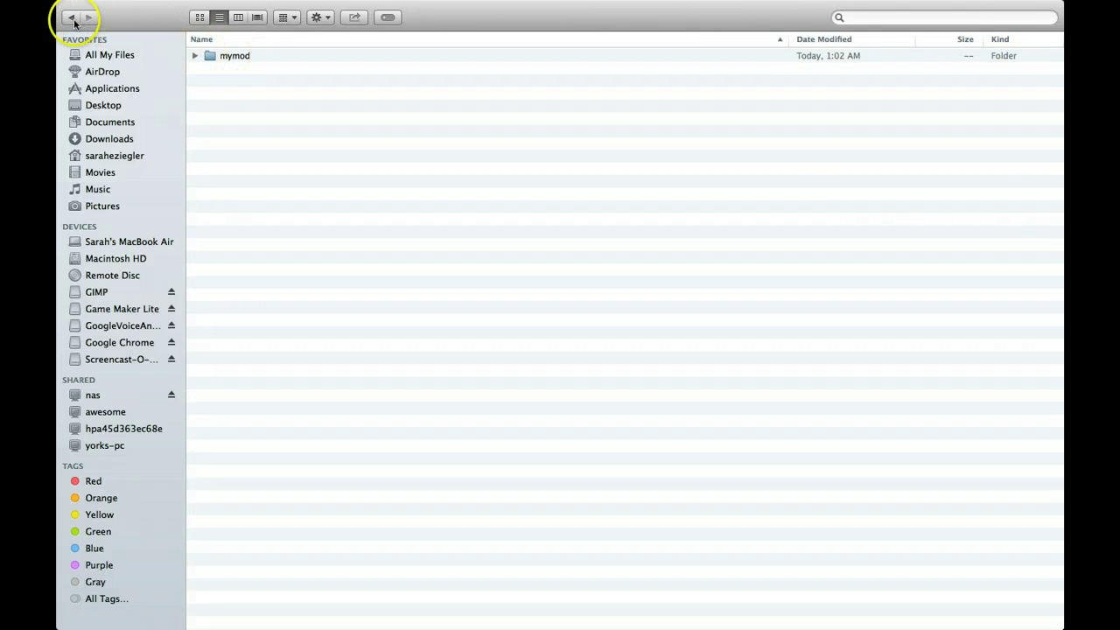
pyautogui.click(73, 21)
# Browse resources > assets > mymoddingtutorial > lang, then go back up to the forge folder
pyautogui.doubleClick(218, 68)
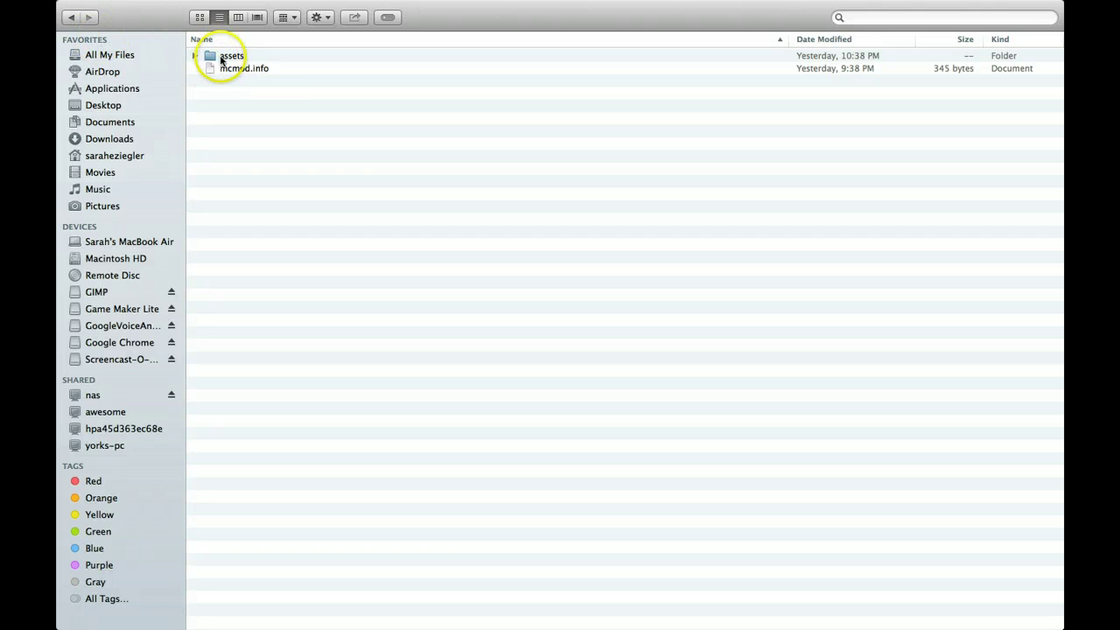
pyautogui.doubleClick(221, 56)
pyautogui.doubleClick(221, 58)
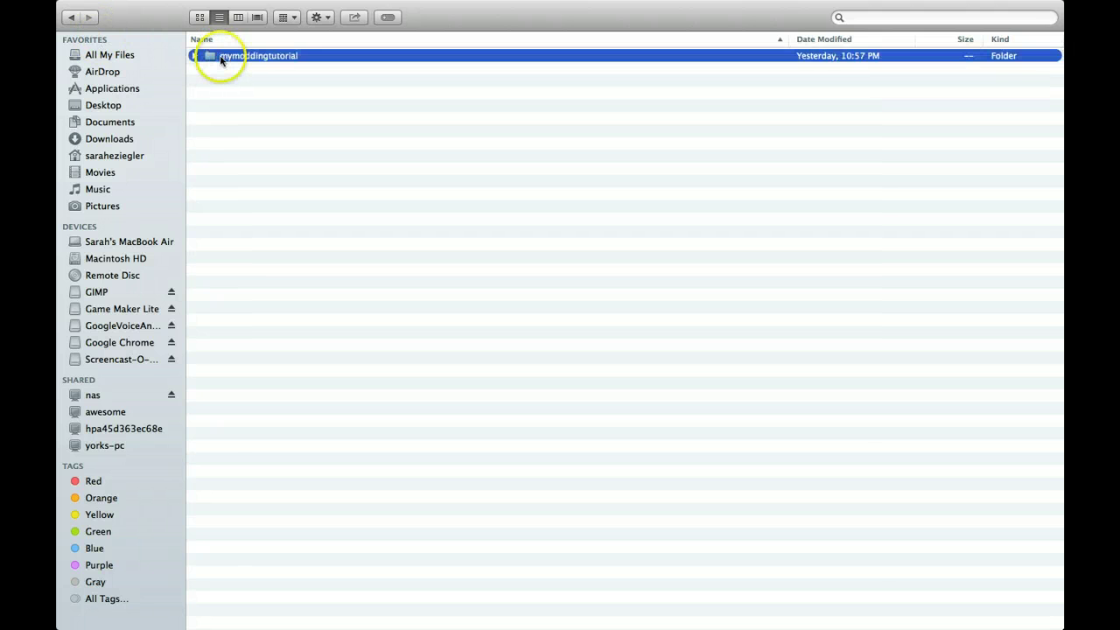
pyautogui.doubleClick(222, 58)
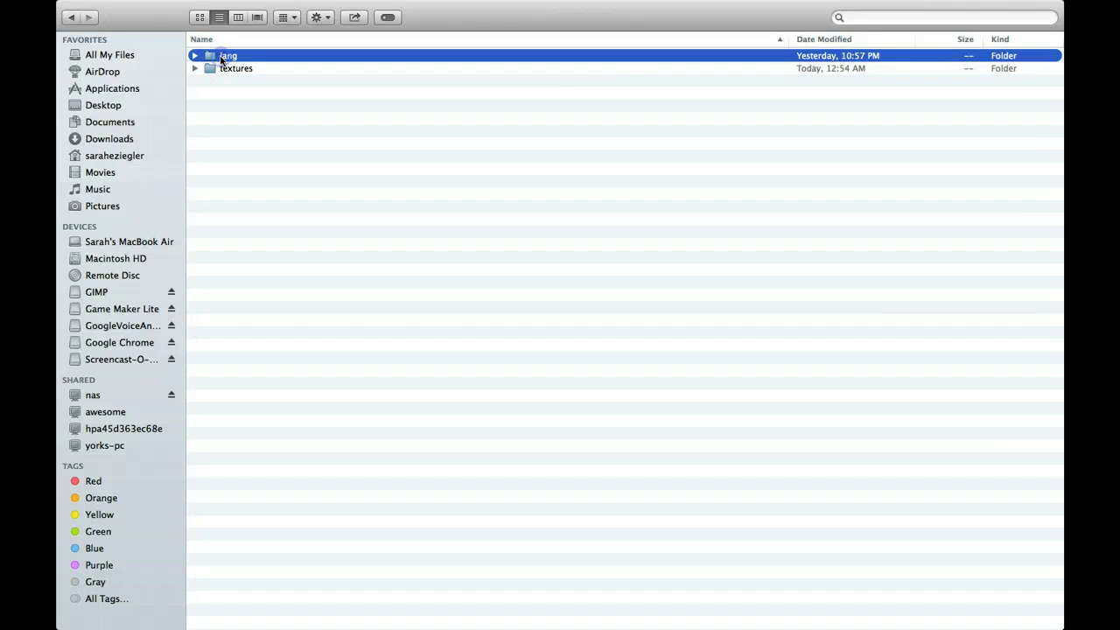
pyautogui.click(72, 15)
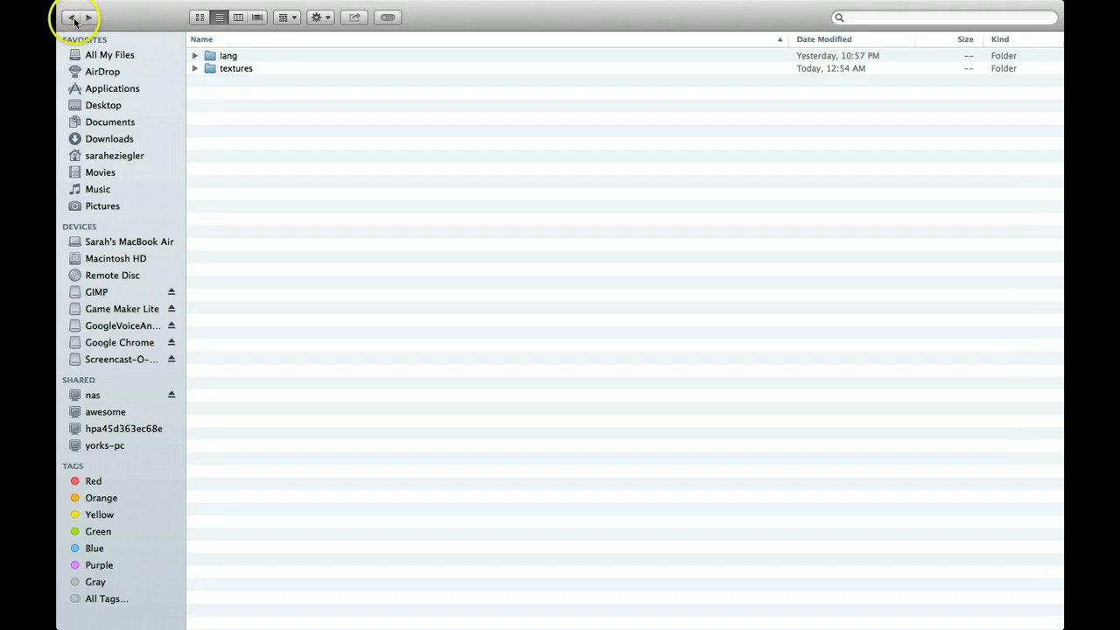
pyautogui.click(72, 16)
pyautogui.click(72, 16)
pyautogui.click(72, 17)
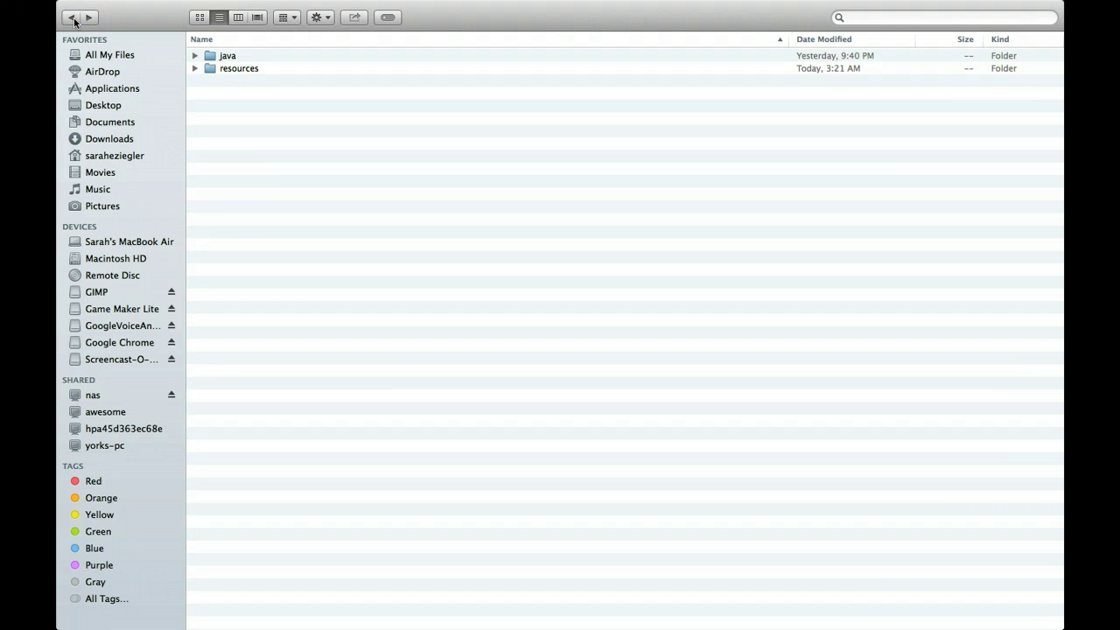
pyautogui.click(71, 17)
pyautogui.click(72, 16)
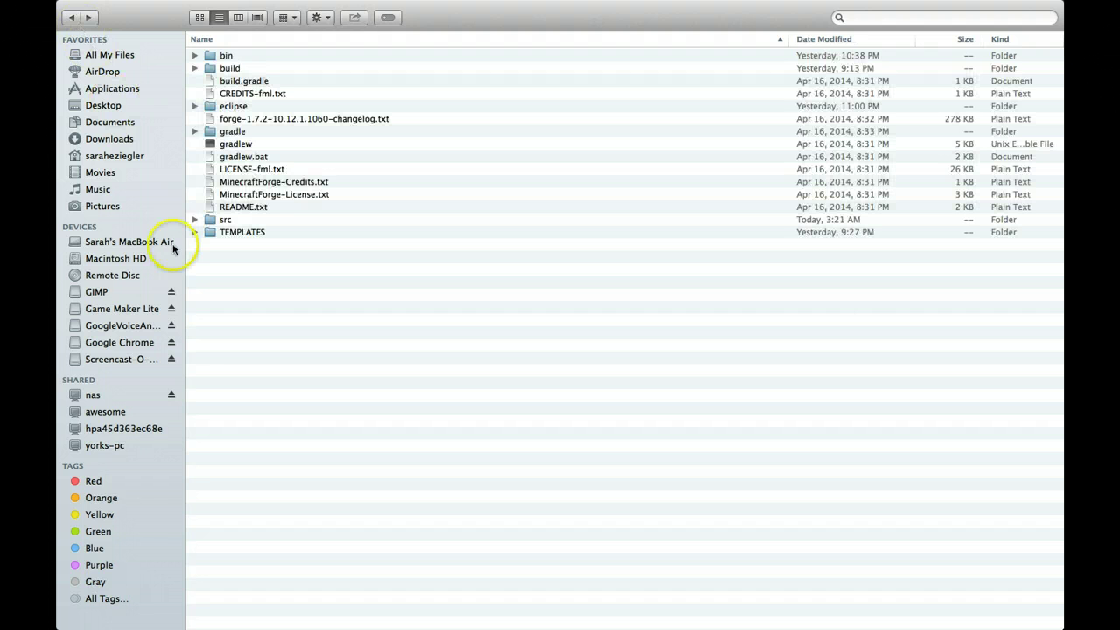
# Navigate again to Macintosh HD > Users > Shared > MinecraftMods > forge
pyautogui.click(104, 260)
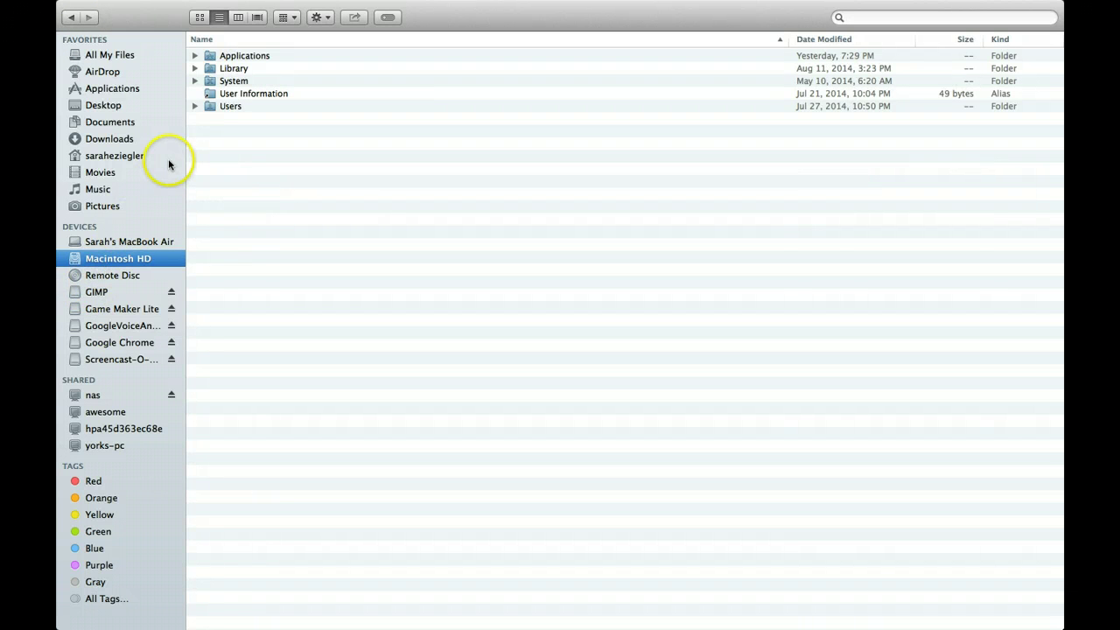
pyautogui.doubleClick(226, 107)
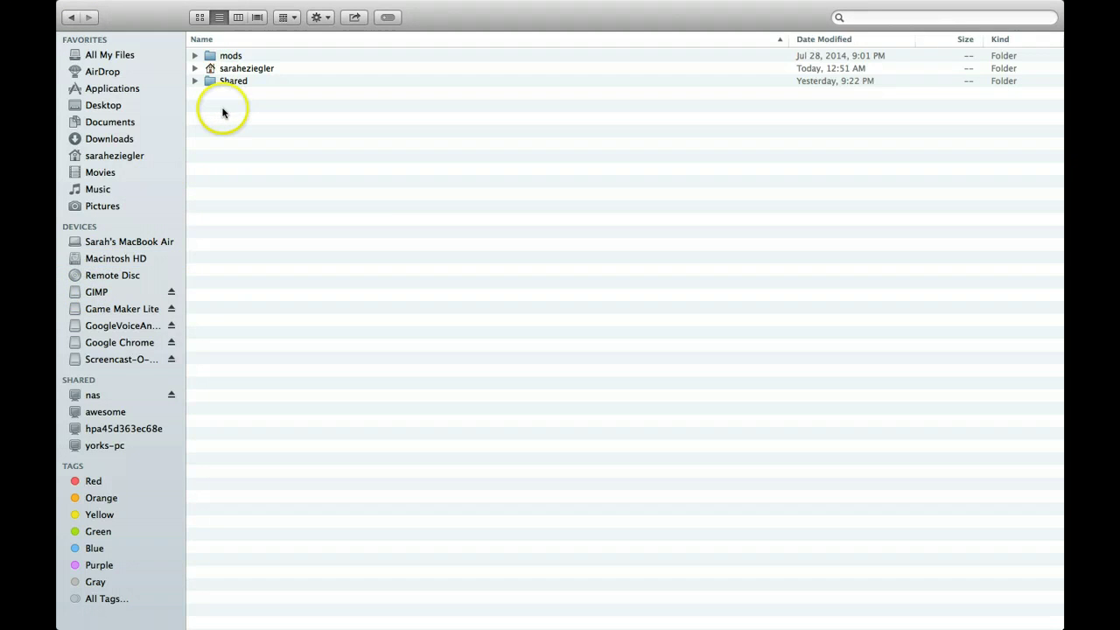
pyautogui.click(230, 81)
pyautogui.doubleClick(231, 81)
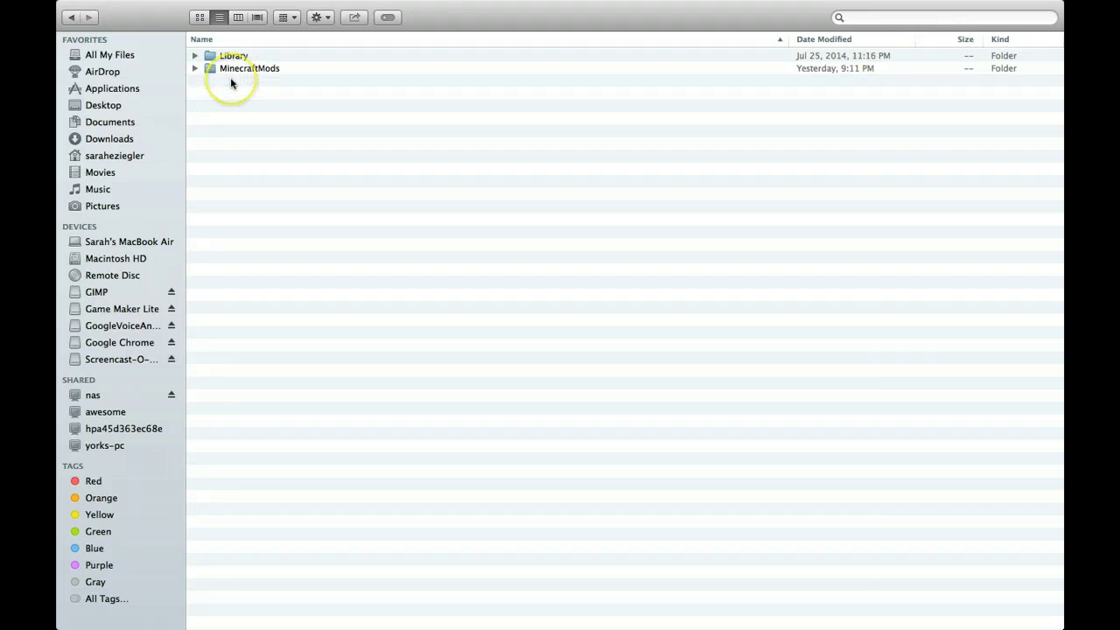
pyautogui.doubleClick(235, 68)
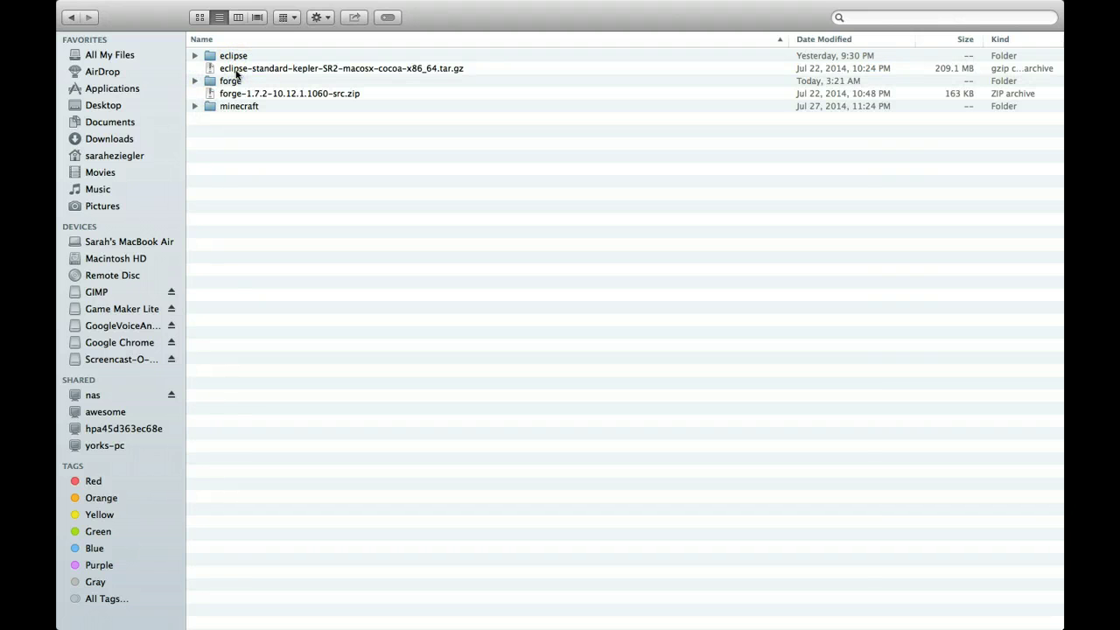
pyautogui.doubleClick(231, 80)
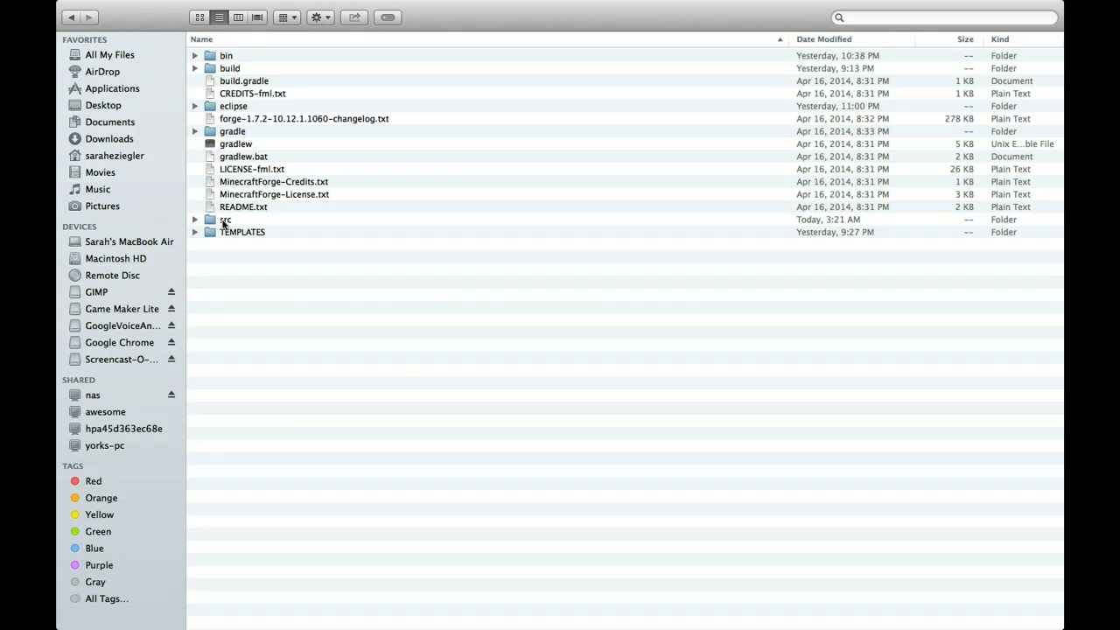
# Compress the src folder into src.zip
pyautogui.rightClick(223, 223)
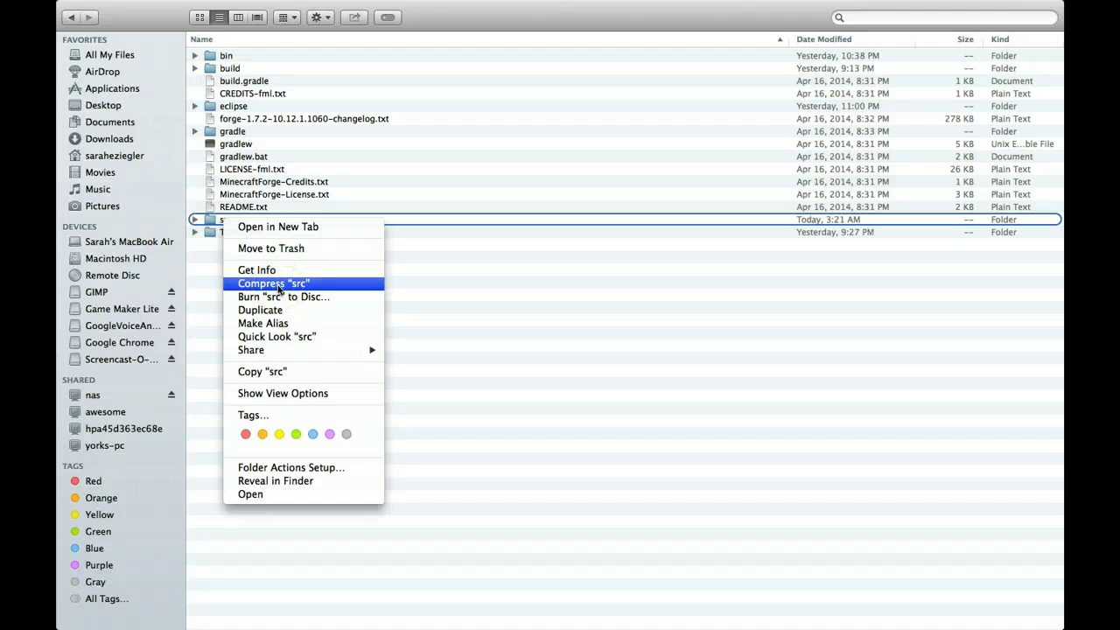
pyautogui.click(279, 290)
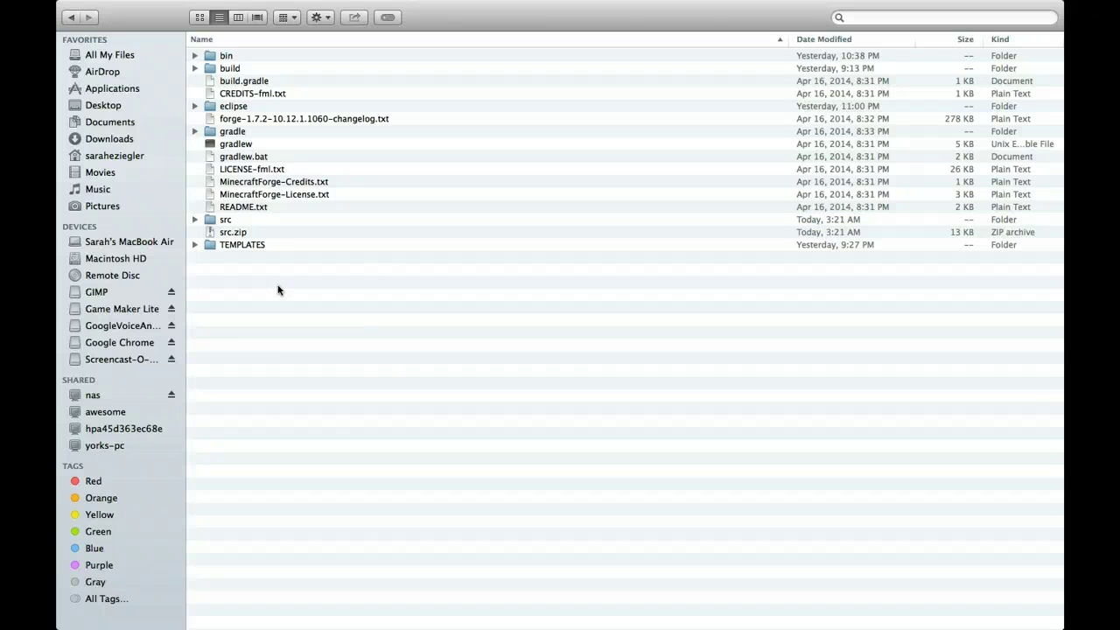
pyautogui.click(276, 286)
# Rename src.zip to the author's name plus _src.zip, with no period after Mrs
pyautogui.click(223, 237)
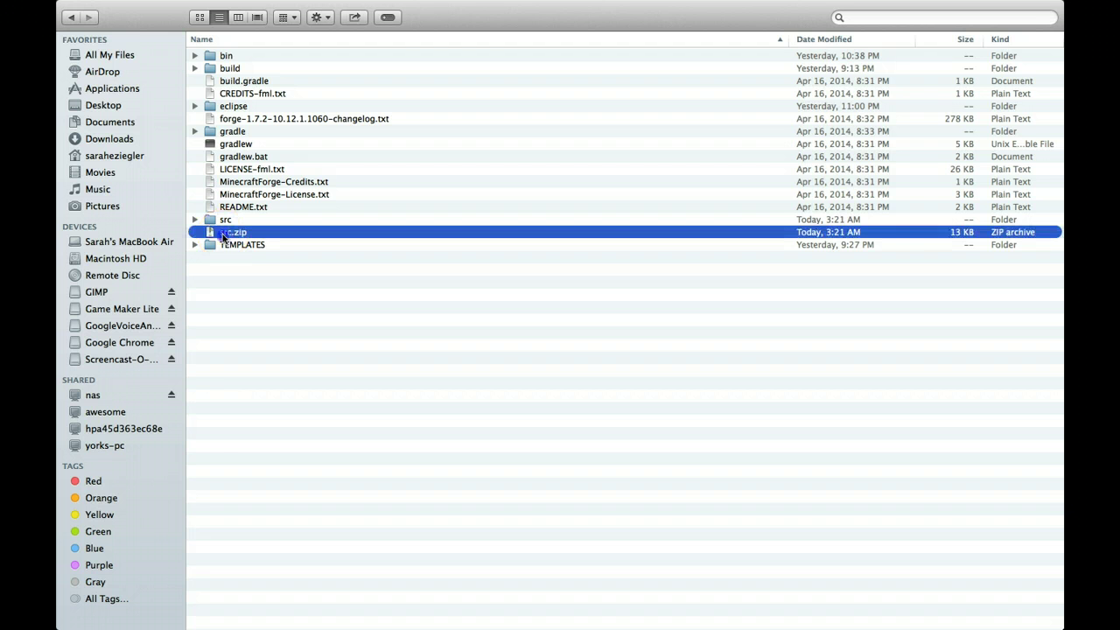
pyautogui.click(224, 233)
pyautogui.write('Mrs.Ziegler _')
pyautogui.click(268, 232)
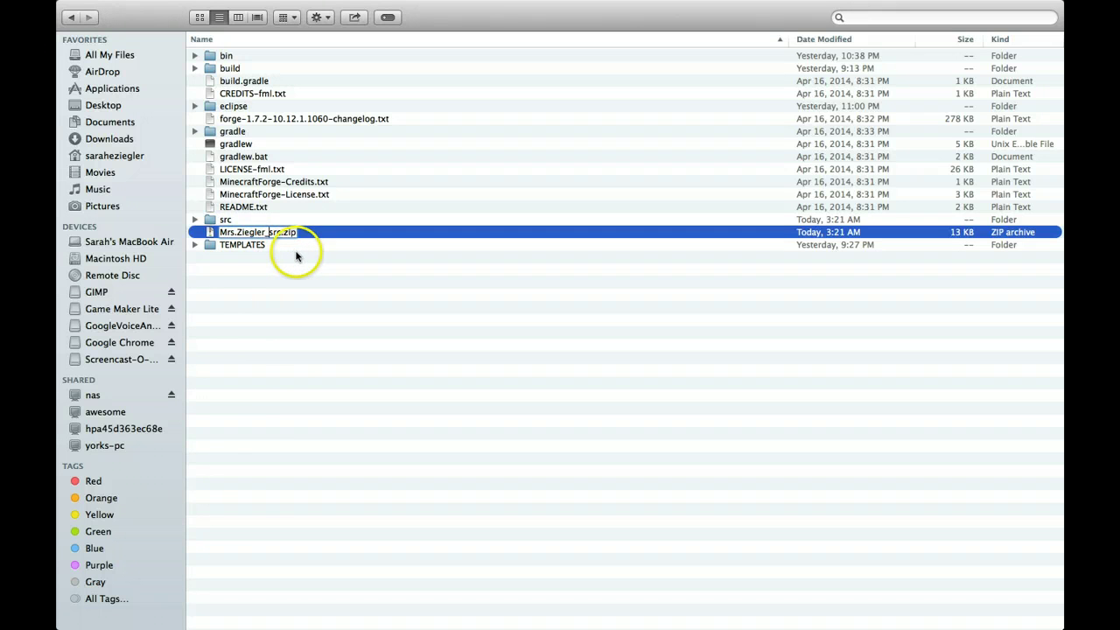
pyautogui.click(236, 232)
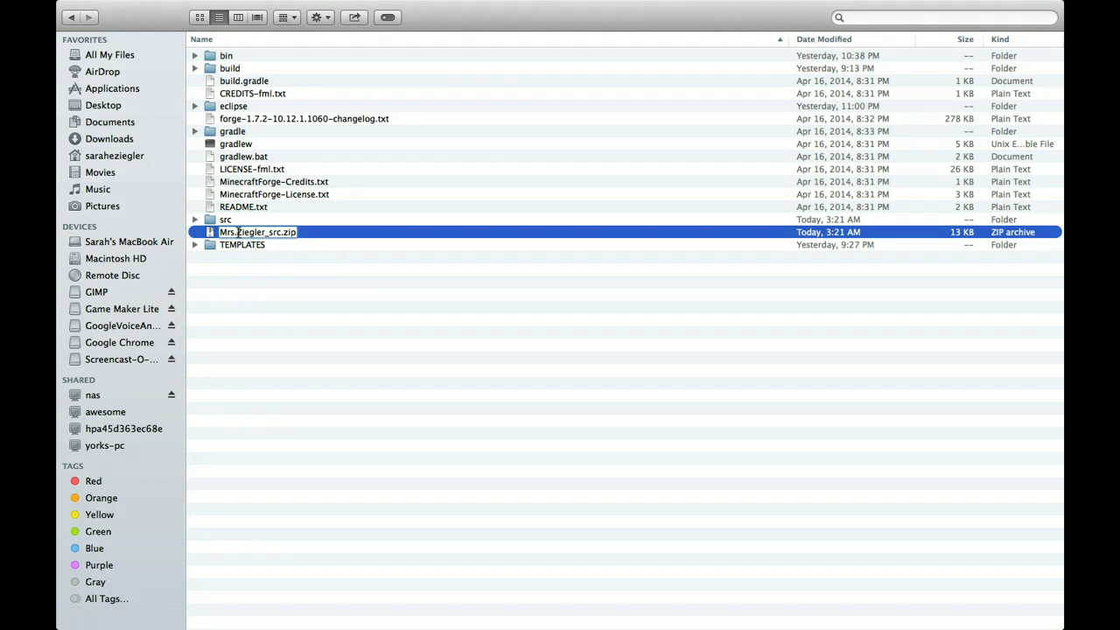
pyautogui.press('BackSpace')
pyautogui.press('Return')
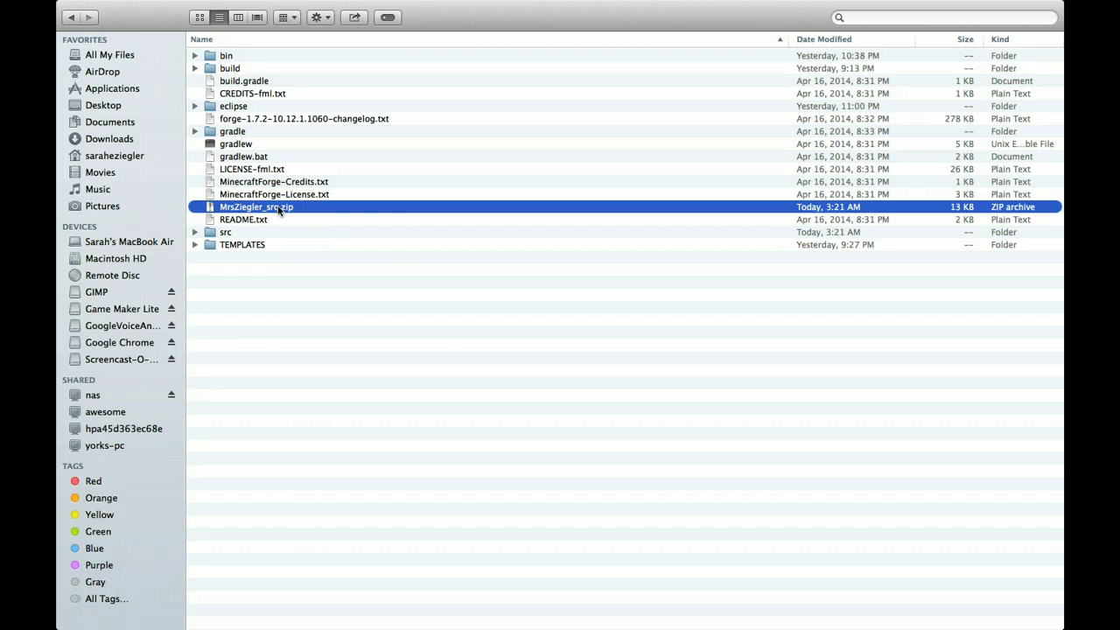
pyautogui.click(280, 210)
# Leave full screen and load dft.ba/~minecraftmods in Chrome's address bar
pyautogui.press('ctrl+super+f')
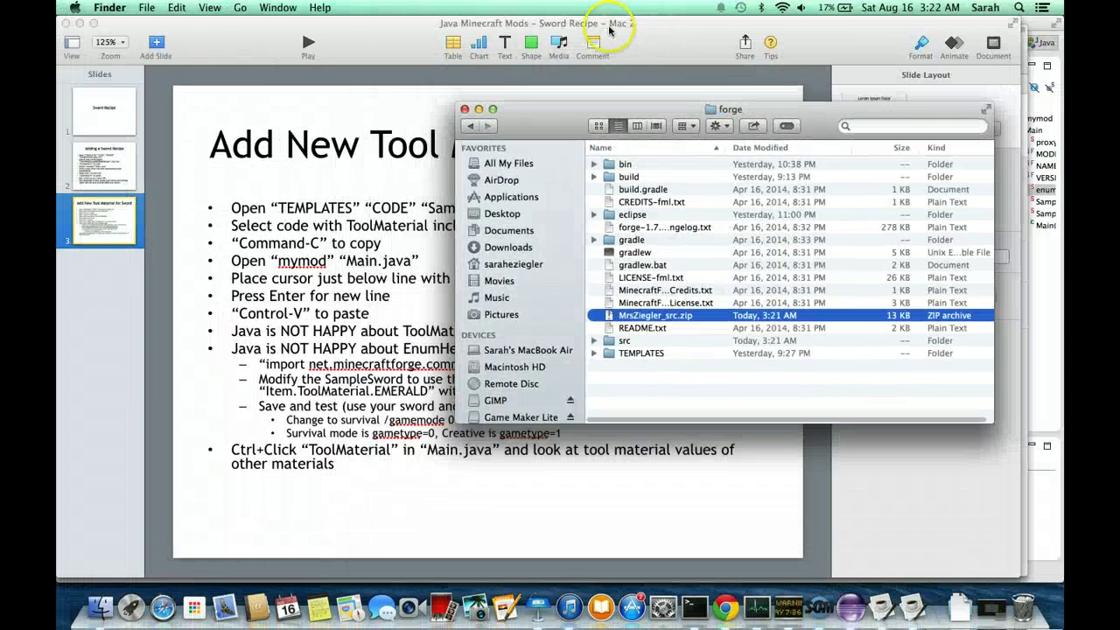
pyautogui.click(725, 608)
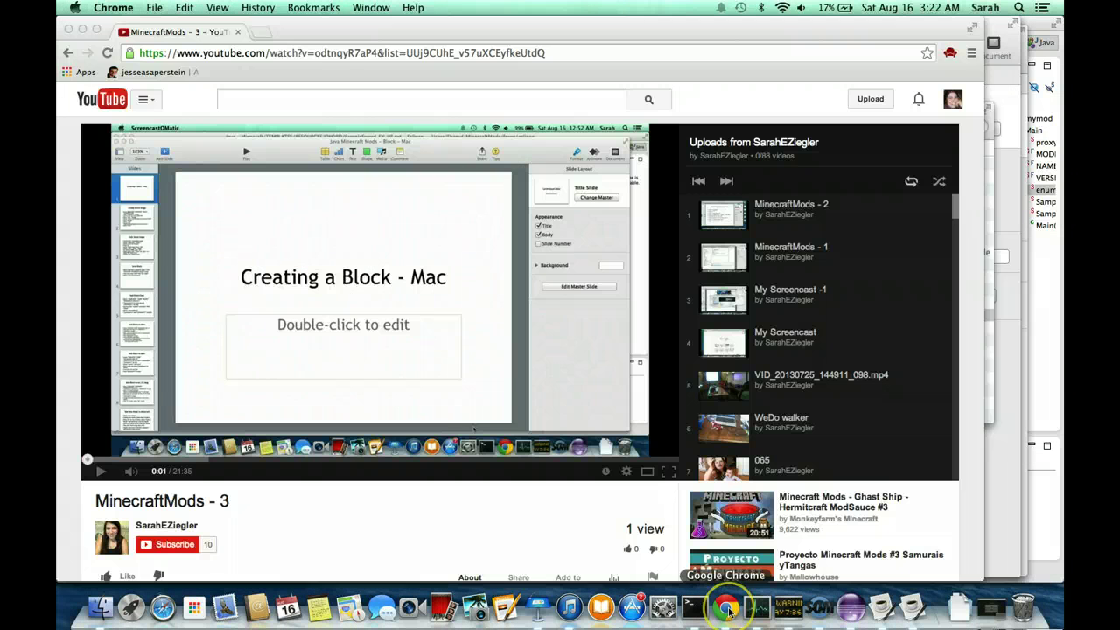
pyautogui.click(538, 53)
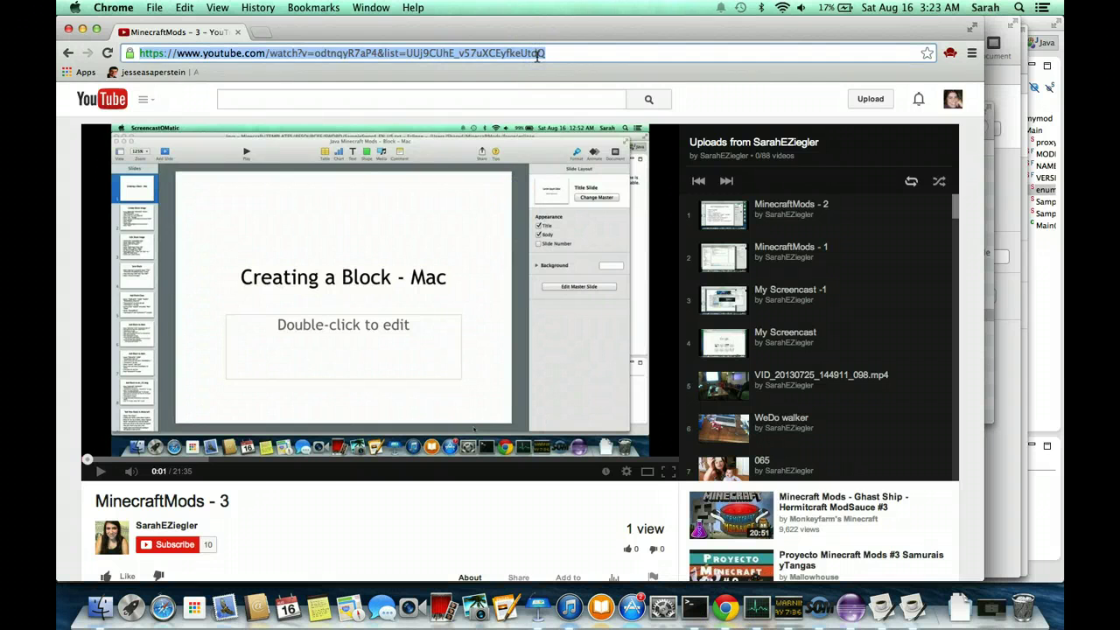
pyautogui.write('dfta')
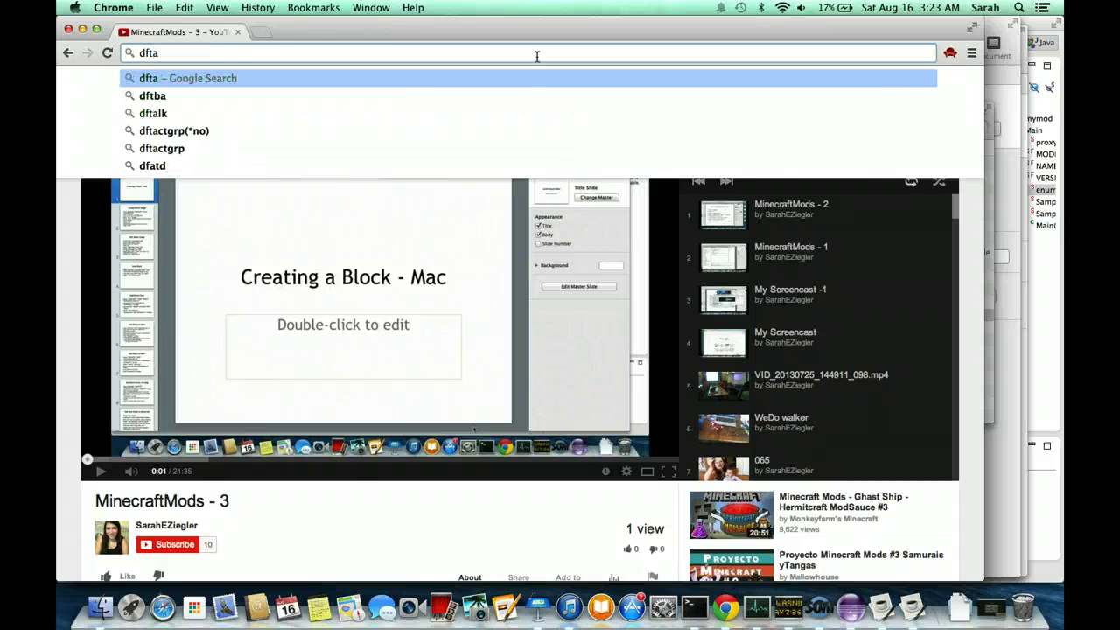
pyautogui.press('BackSpace')
pyautogui.write('.ba/')
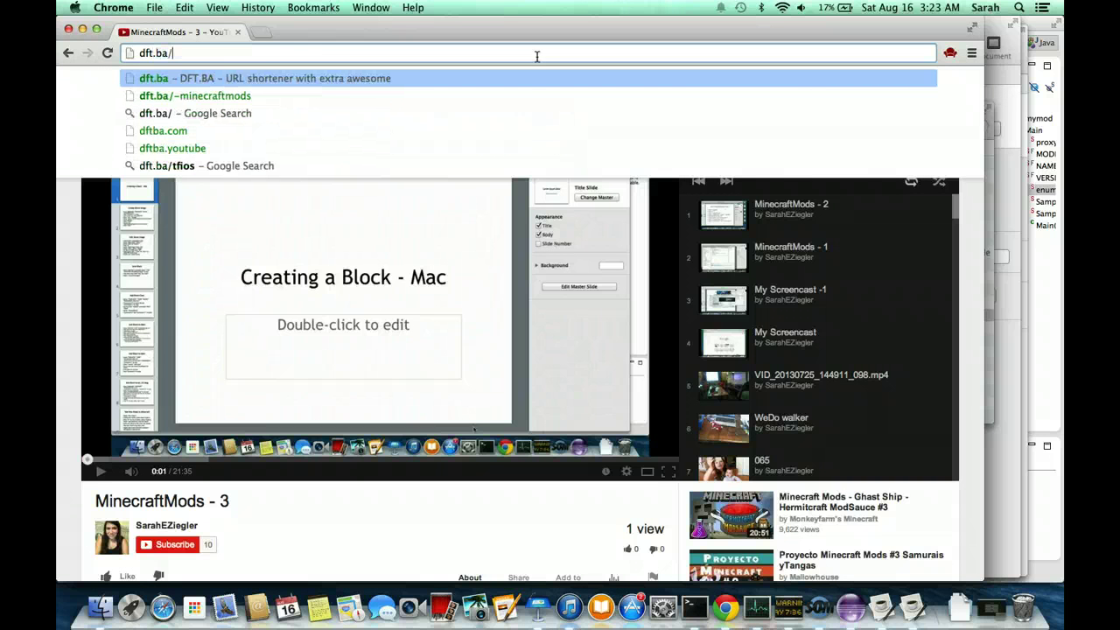
pyautogui.write('~m')
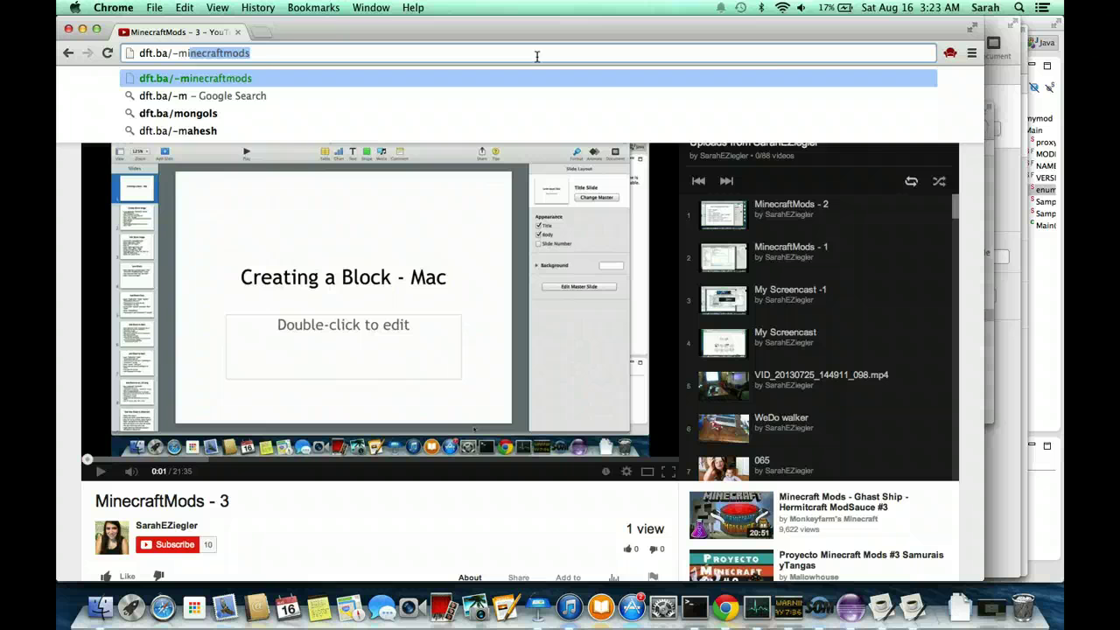
pyautogui.write('inecraftmod')
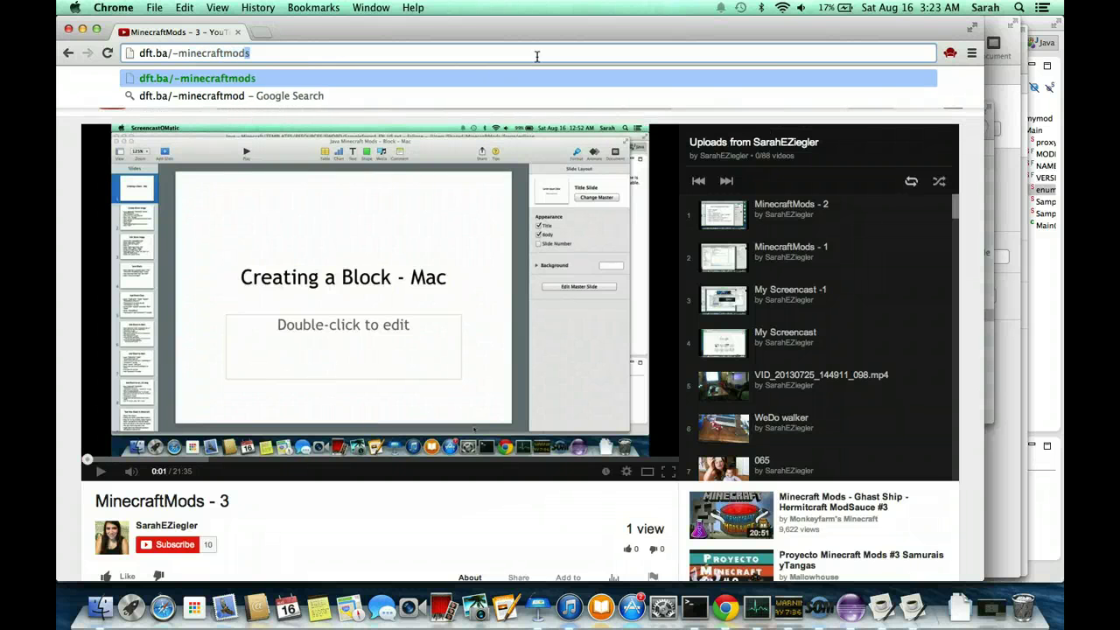
pyautogui.press('Return')
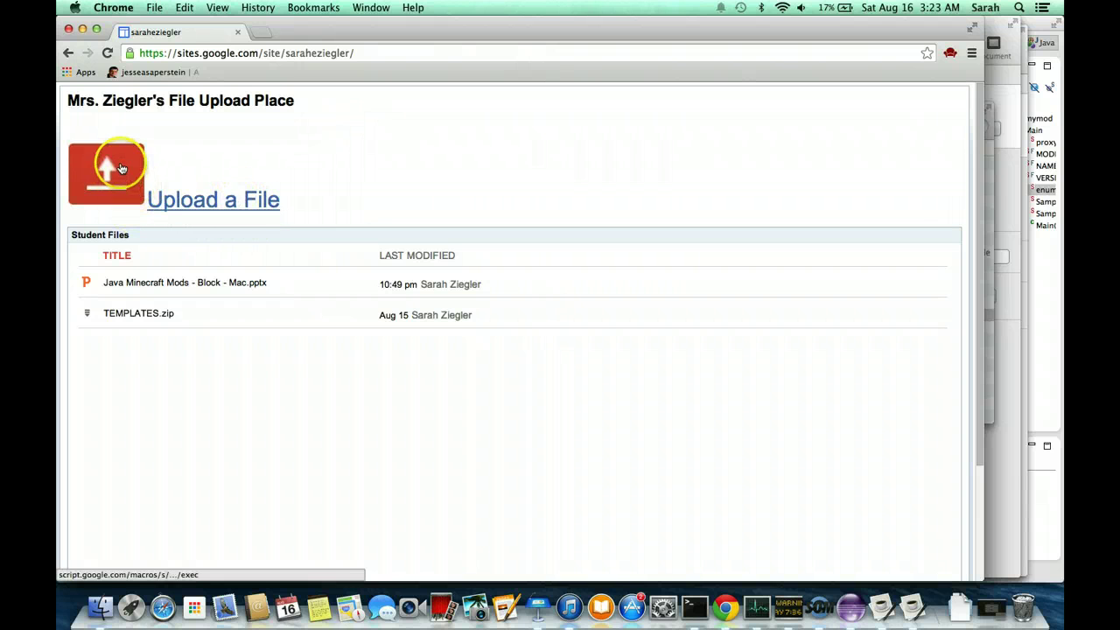
# Open the Upload a File form and enter the uploader's name in Your name
pyautogui.click(161, 204)
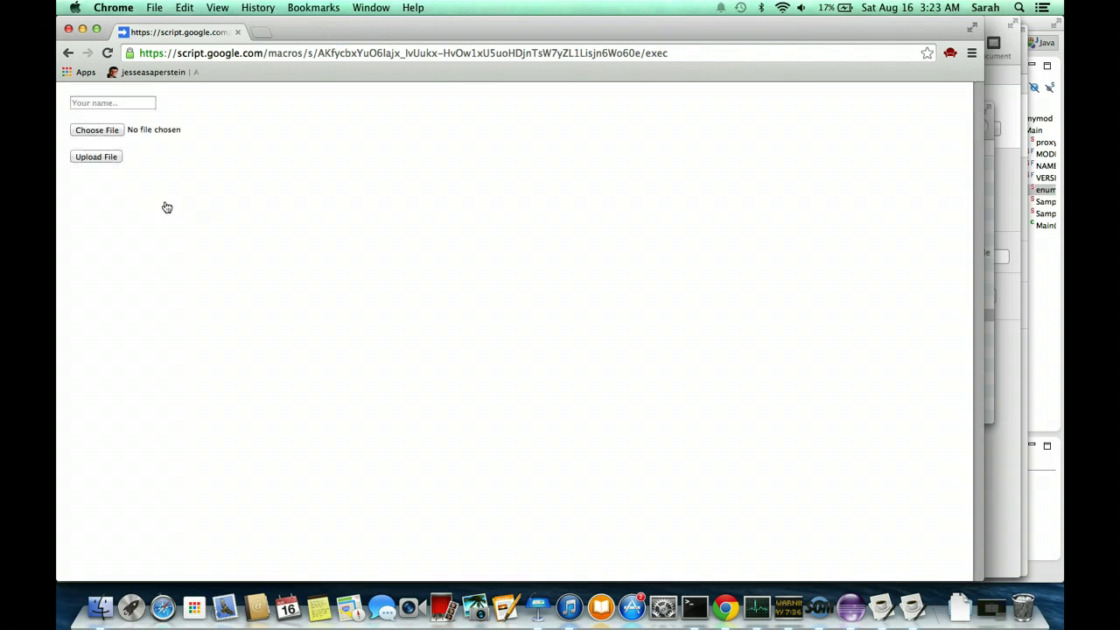
pyautogui.click(128, 104)
pyautogui.write('Mrs. Ziegler')
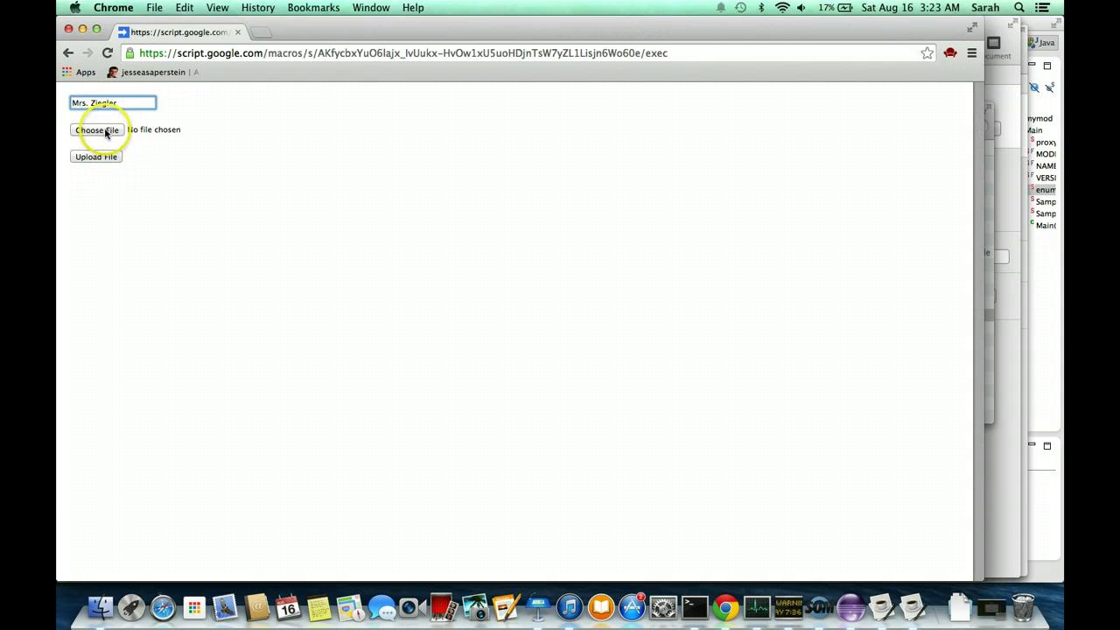
# Choose the renamed _src.zip archive from Macintosh HD > Users > Shared > MinecraftMods > forge as the upload
pyautogui.click(98, 130)
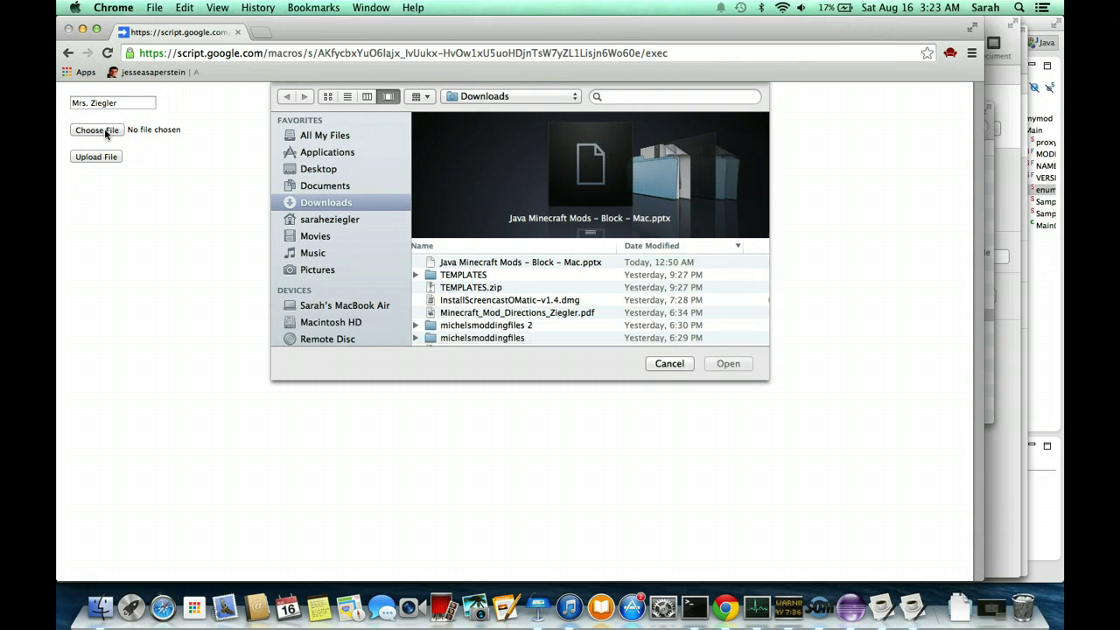
pyautogui.click(462, 219)
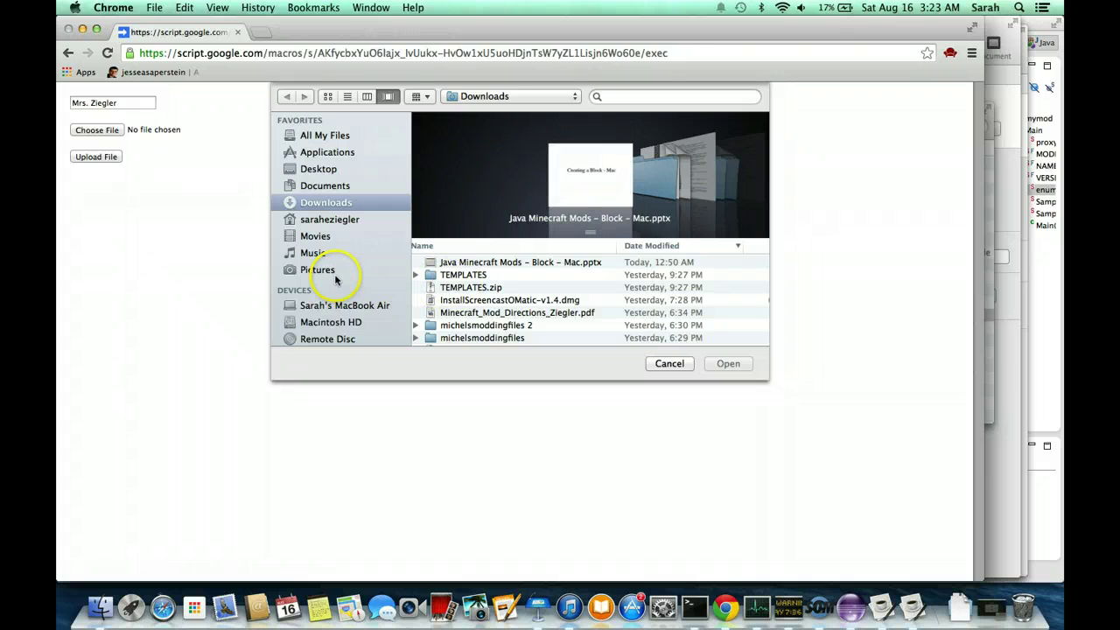
pyautogui.click(337, 321)
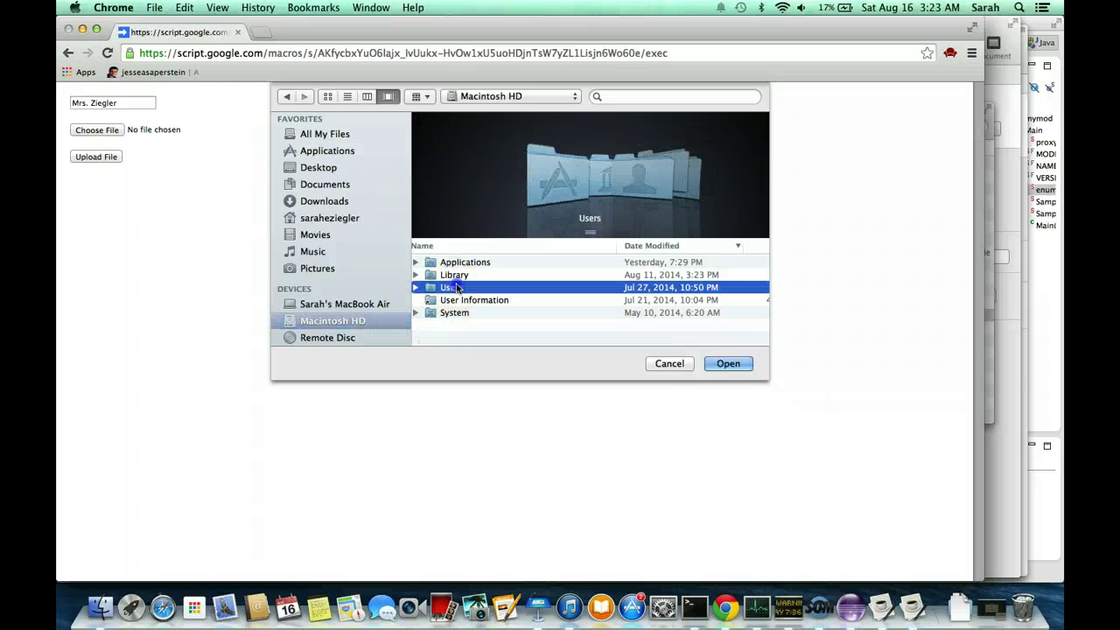
pyautogui.doubleClick(456, 287)
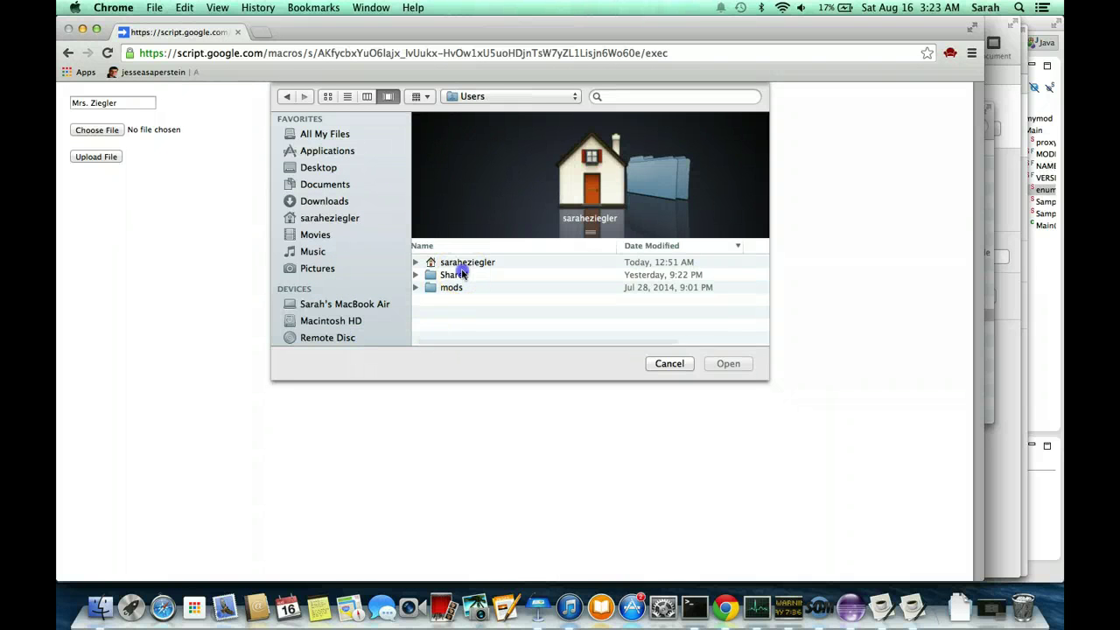
pyautogui.doubleClick(455, 276)
pyautogui.click(466, 266)
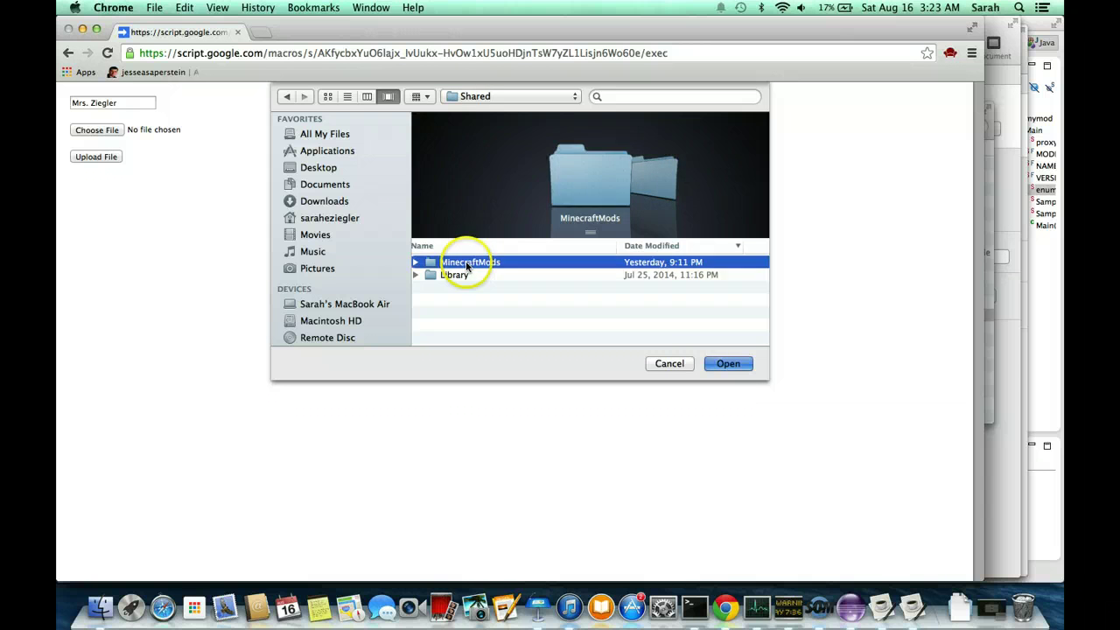
pyautogui.doubleClick(468, 263)
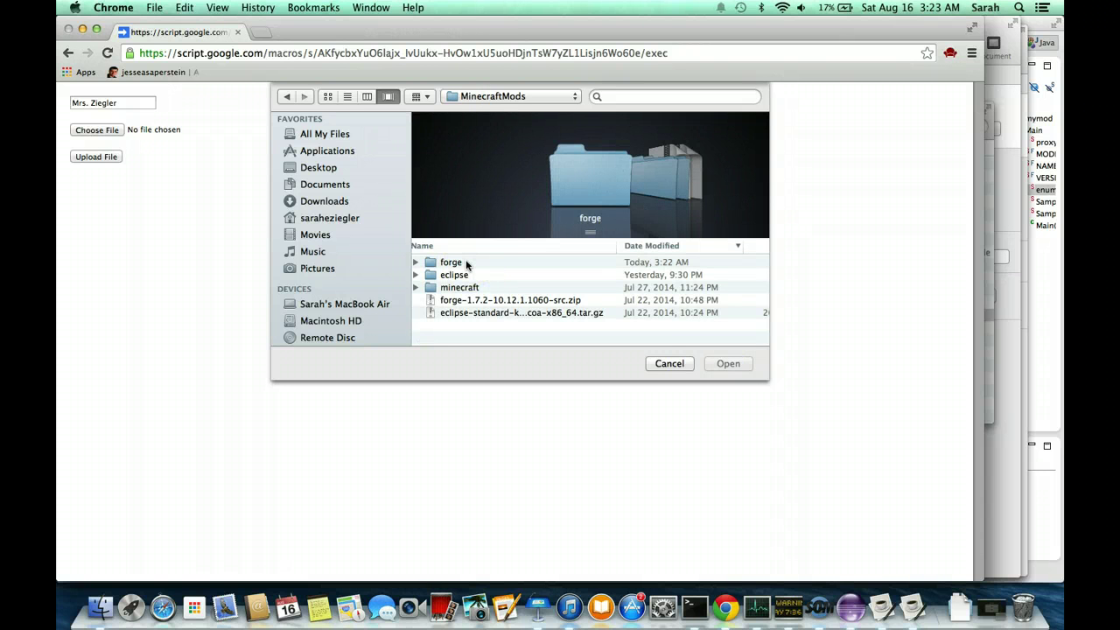
pyautogui.doubleClick(468, 262)
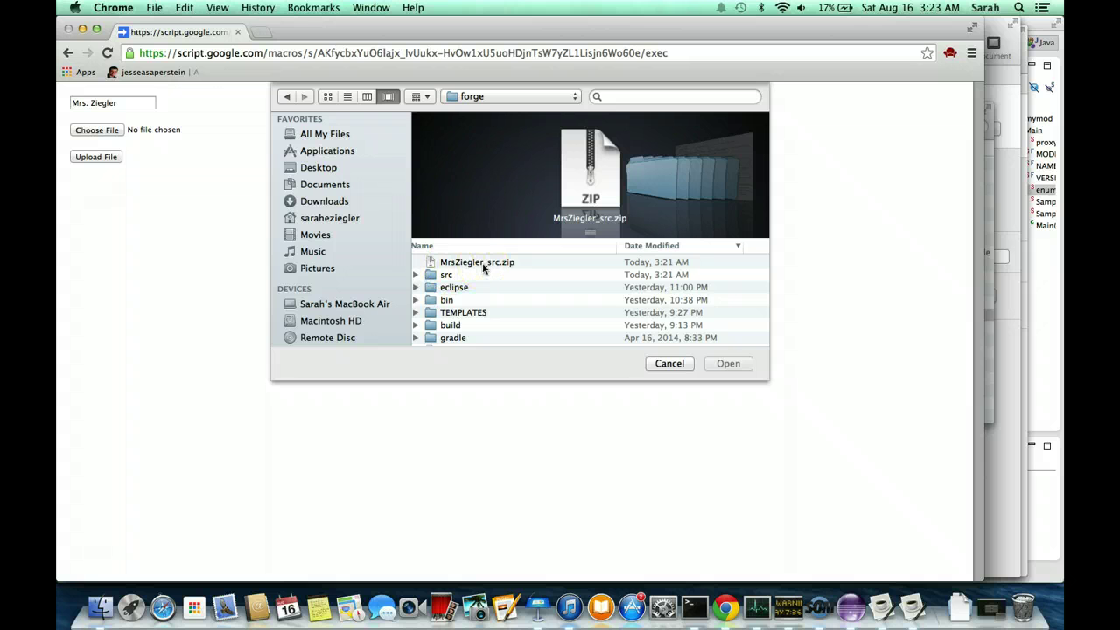
pyautogui.click(483, 265)
pyautogui.click(739, 365)
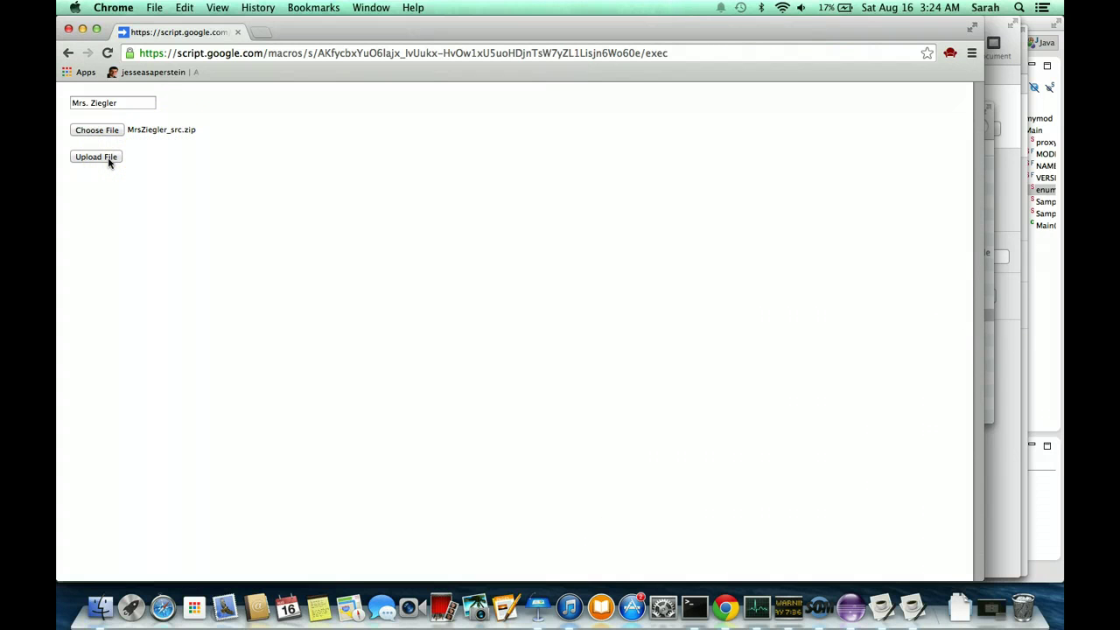
# Submit the form with Upload File to send the zip
pyautogui.click(109, 158)
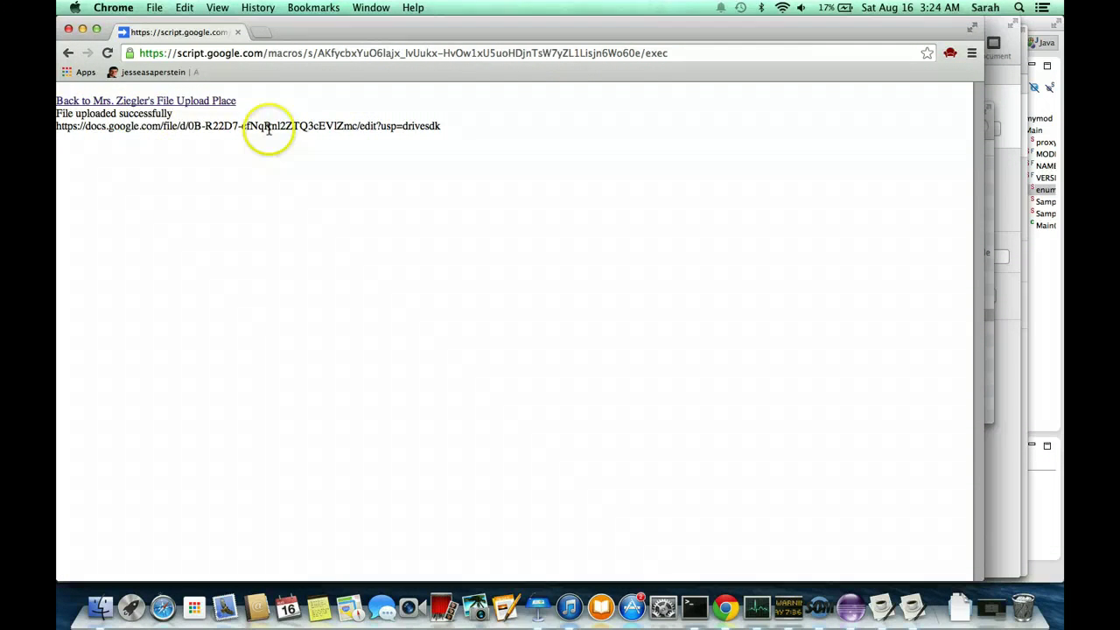
# Follow the Back to File Upload Place link to the Student Files page
pyautogui.click(196, 101)
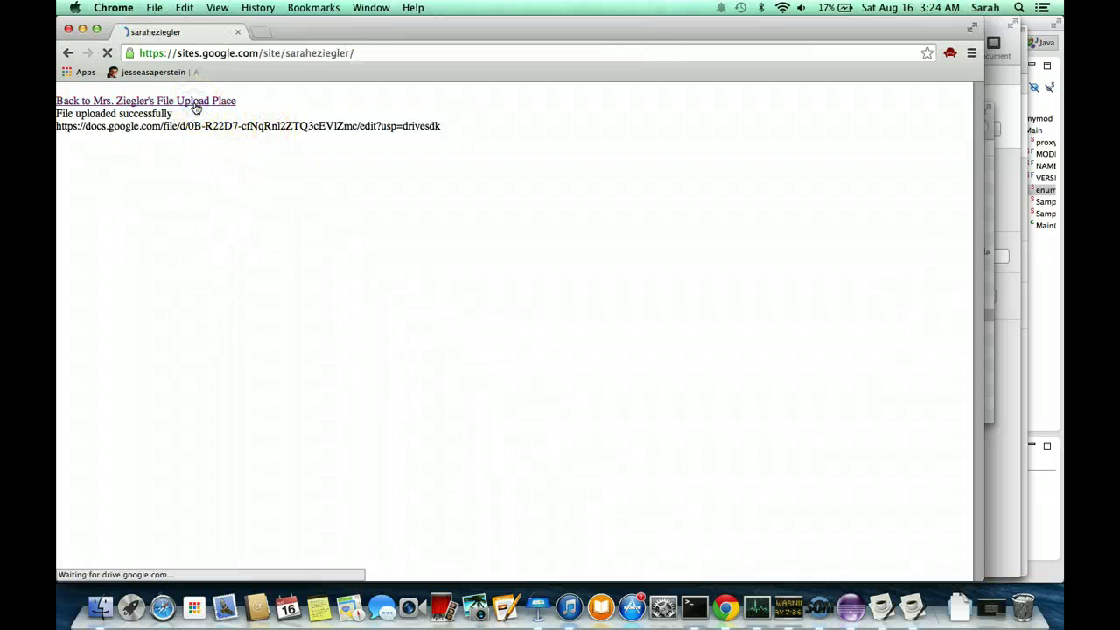